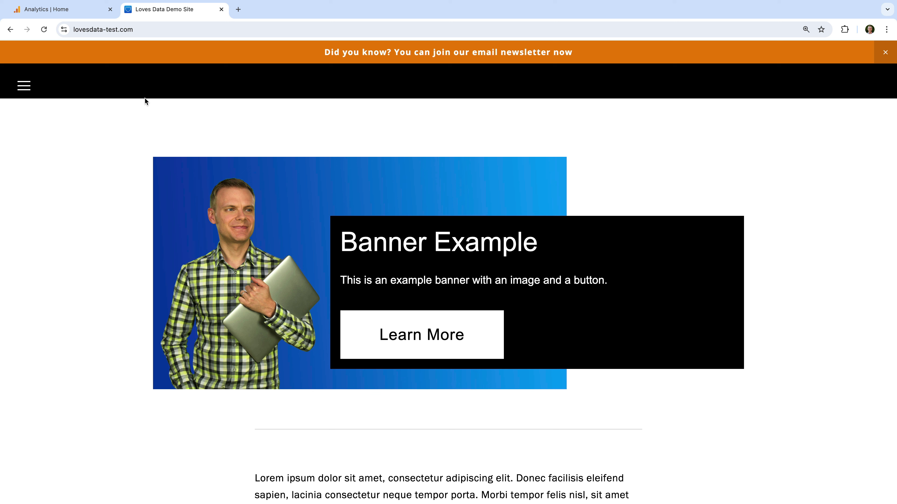
Go to the YouTube Tracking Example page from the demo site's navigation menu.
{"action": "left_click", "coordinate": [149, 30]}
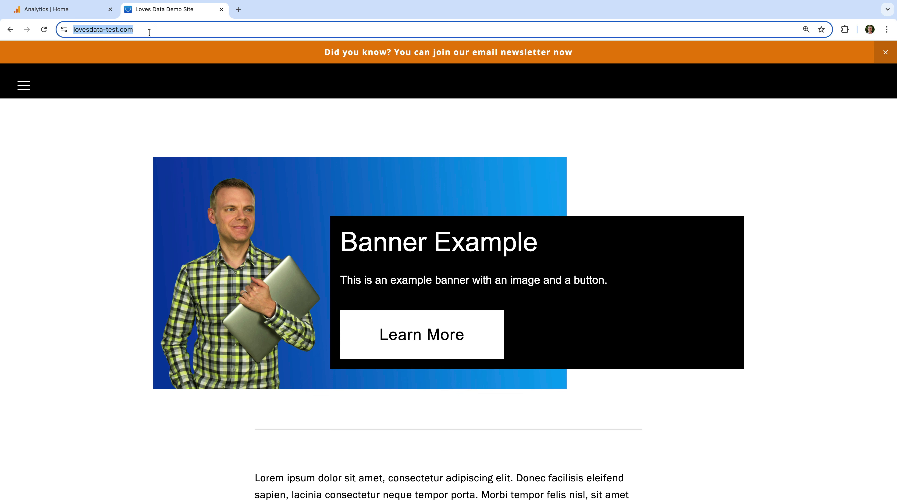
{"action": "left_click", "coordinate": [24, 88]}
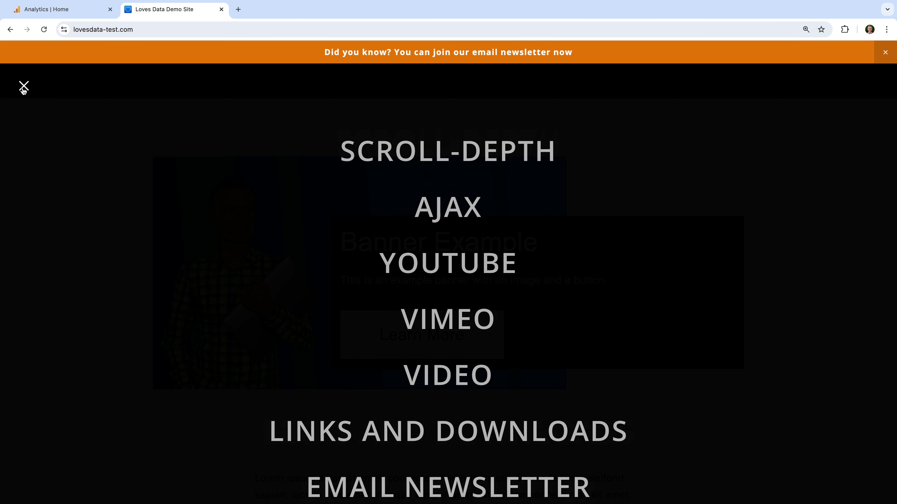
{"action": "left_click", "coordinate": [442, 278]}
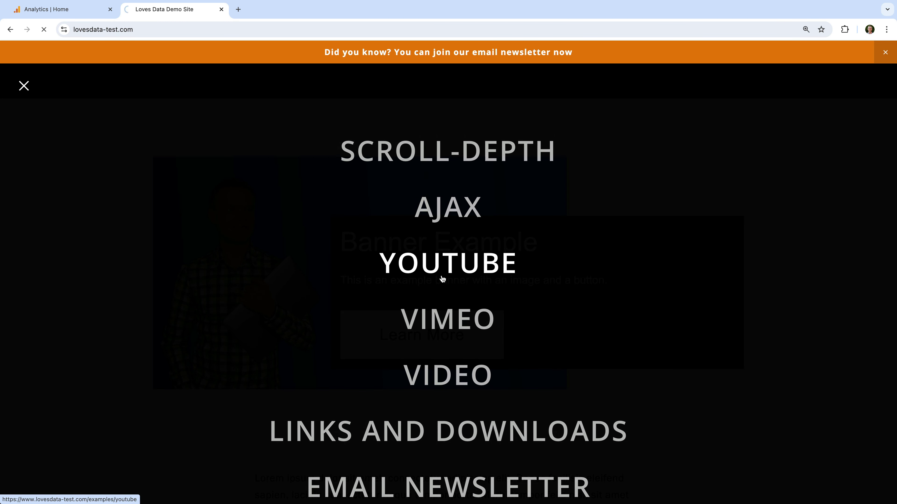
Scroll to the first embedded video and play it.
{"action": "scroll", "coordinate": [442, 277], "scroll_direction": "down", "scroll_amount": 5}
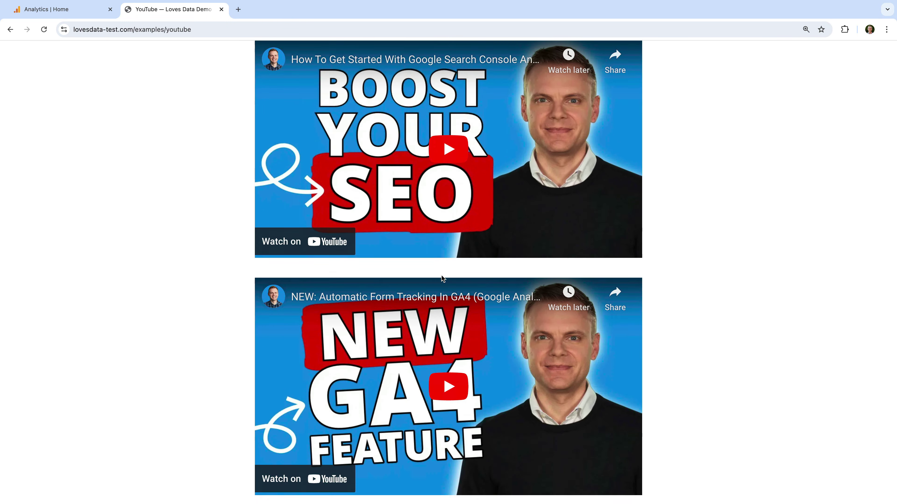
{"action": "scroll", "coordinate": [442, 279], "scroll_direction": "down", "scroll_amount": 10}
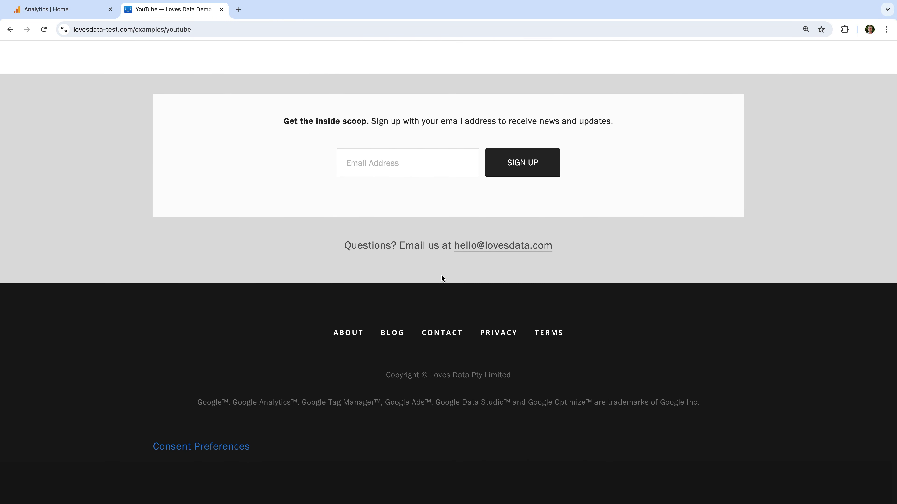
{"action": "scroll", "coordinate": [442, 277], "scroll_direction": "up", "scroll_amount": 15}
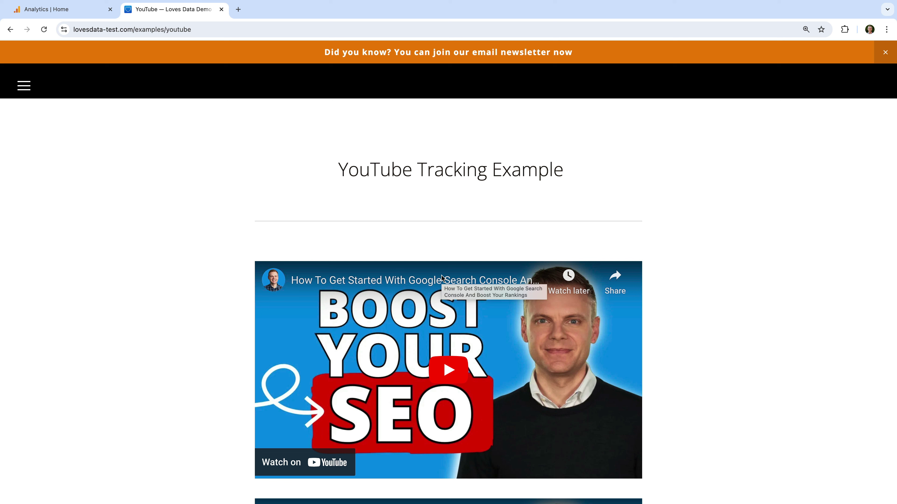
{"action": "scroll", "coordinate": [442, 278], "scroll_direction": "down", "scroll_amount": 4}
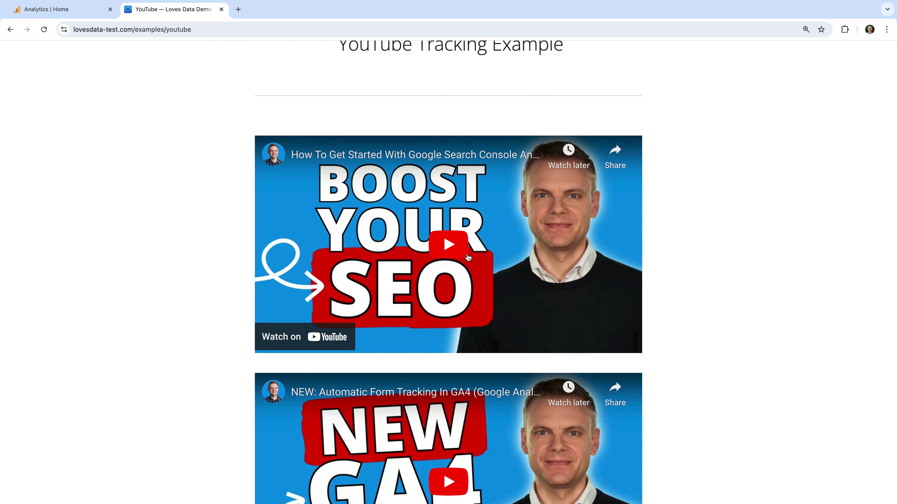
{"action": "left_click", "coordinate": [449, 245]}
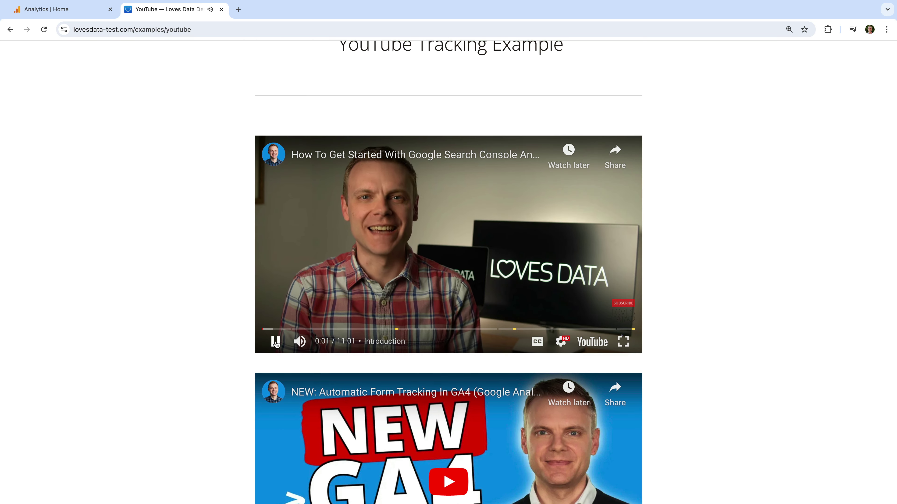
{"action": "left_click", "coordinate": [276, 341]}
{"action": "left_click", "coordinate": [276, 341]}
{"action": "scroll", "coordinate": [276, 345], "scroll_direction": "up", "scroll_amount": 3}
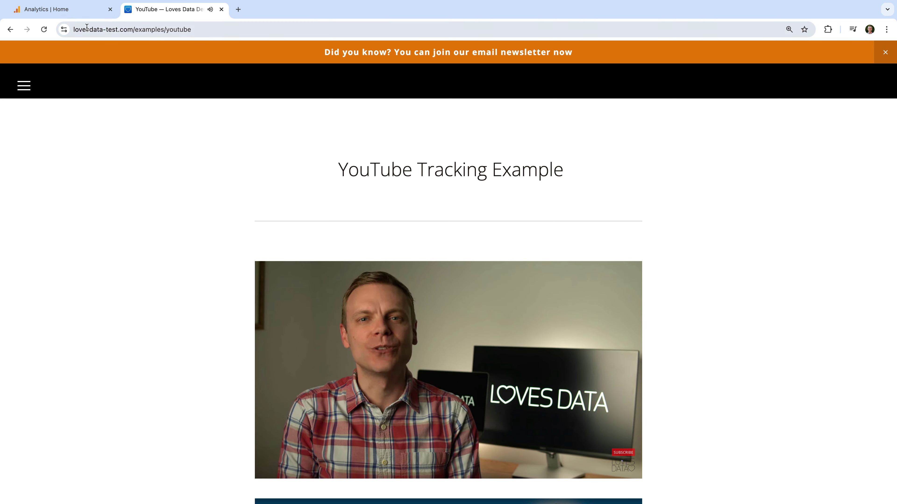
Open Reports > Realtime in Analytics and scroll down to the Event count by Event name card.
{"action": "left_click", "coordinate": [78, 10]}
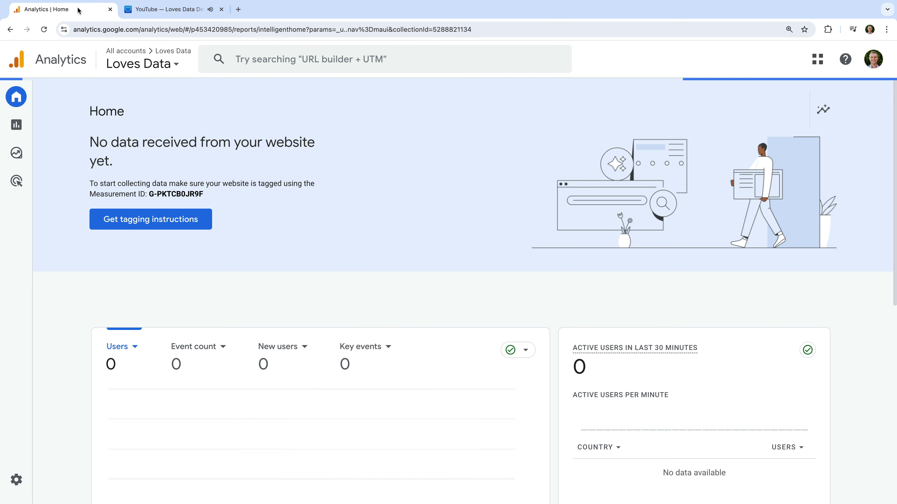
{"action": "left_click", "coordinate": [17, 125]}
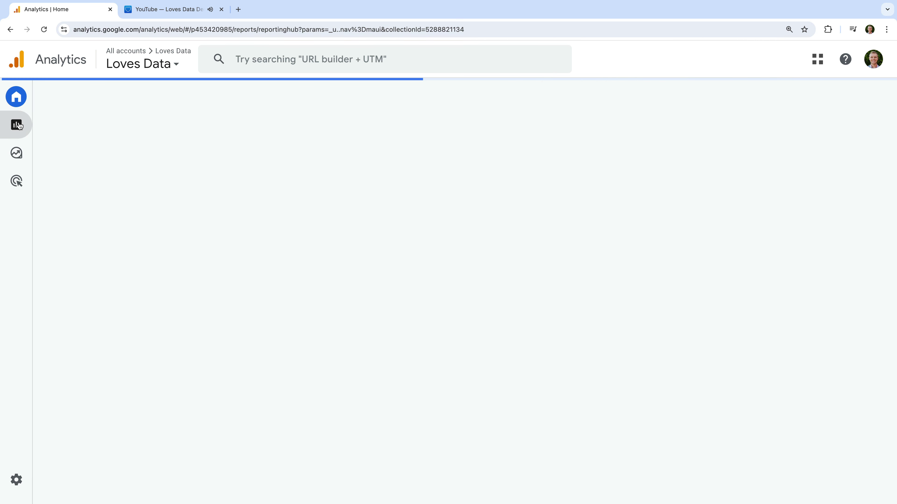
{"action": "left_click", "coordinate": [94, 117]}
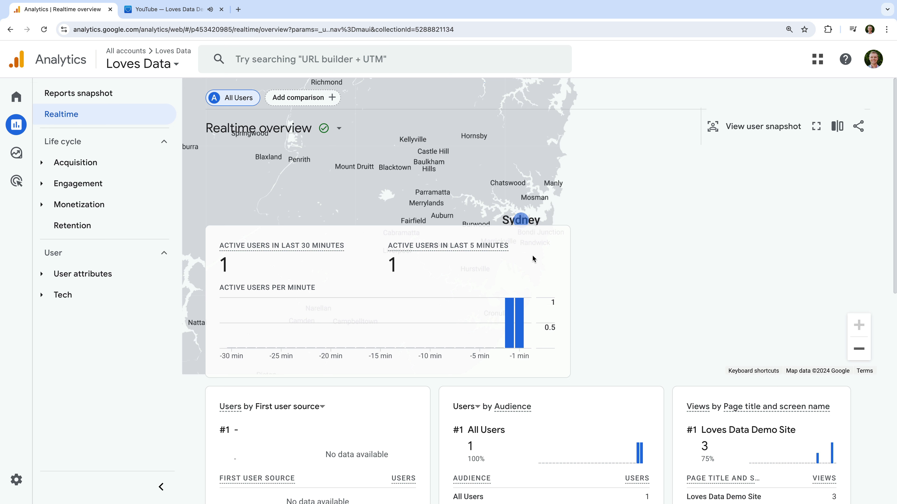
{"action": "mouse_move", "coordinate": [527, 223]}
{"action": "mouse_move", "coordinate": [509, 324]}
{"action": "scroll", "coordinate": [533, 325], "scroll_direction": "down", "scroll_amount": 5}
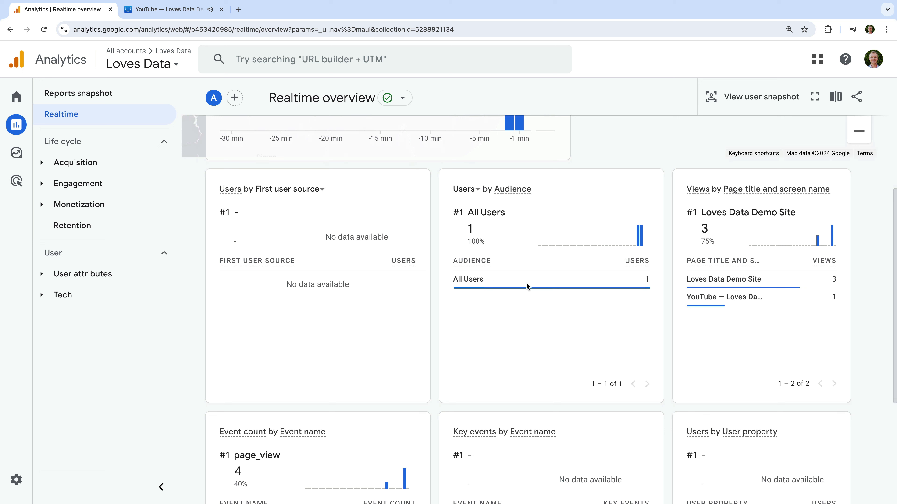
{"action": "mouse_move", "coordinate": [527, 285]}
{"action": "mouse_move", "coordinate": [769, 293]}
{"action": "scroll", "coordinate": [730, 314], "scroll_direction": "down", "scroll_amount": 3}
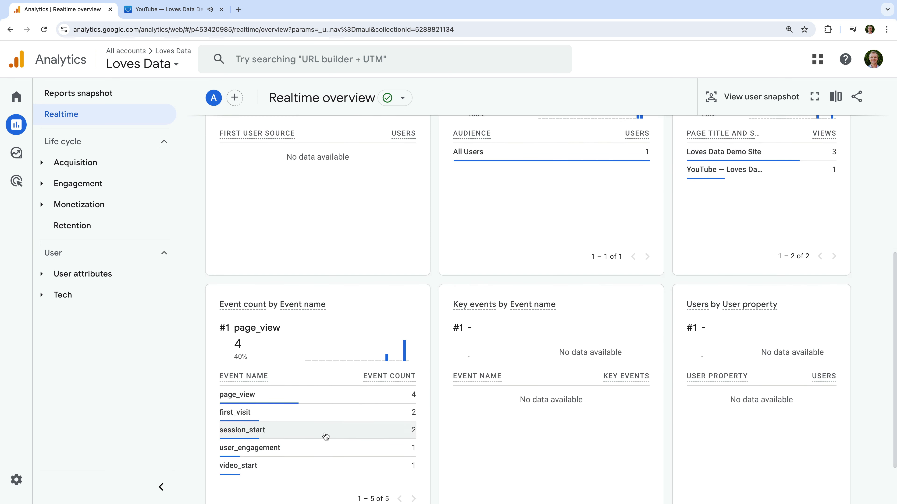
Drill into the page_view event and show its page_location parameter values.
{"action": "mouse_move", "coordinate": [406, 412]}
{"action": "scroll", "coordinate": [498, 393], "scroll_direction": "down", "scroll_amount": 1}
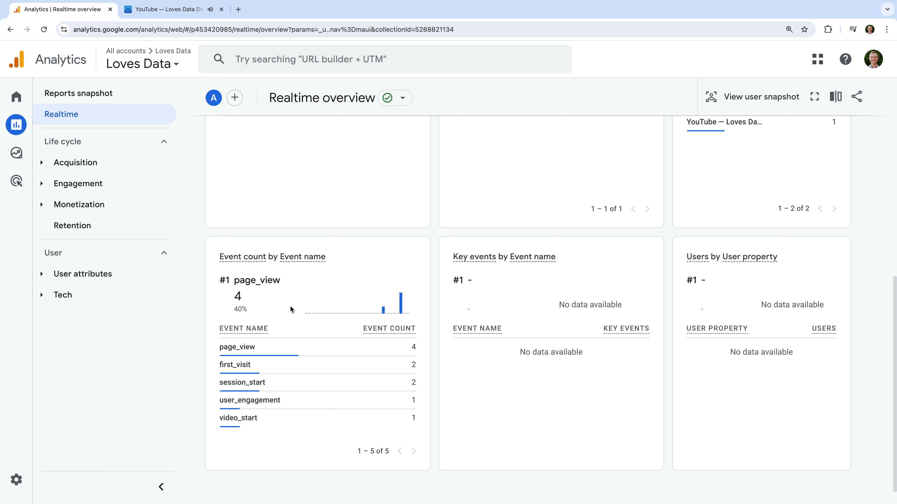
{"action": "left_click", "coordinate": [255, 348]}
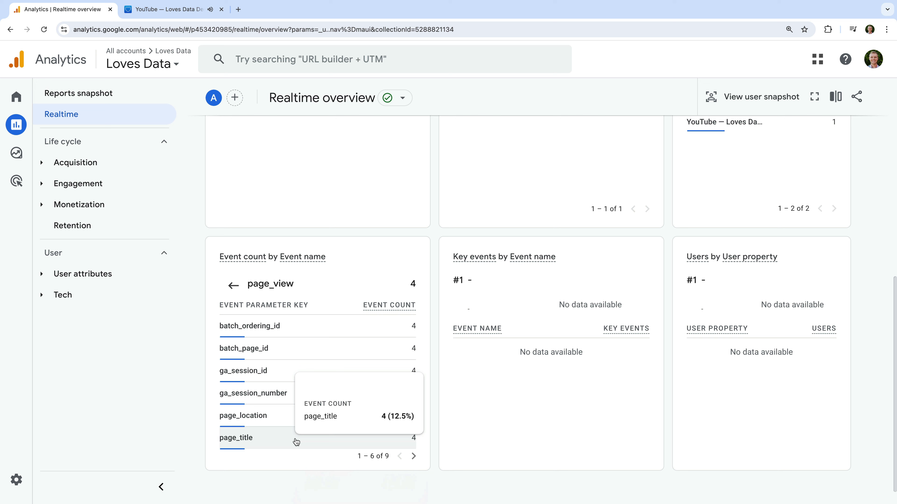
{"action": "left_click", "coordinate": [271, 417]}
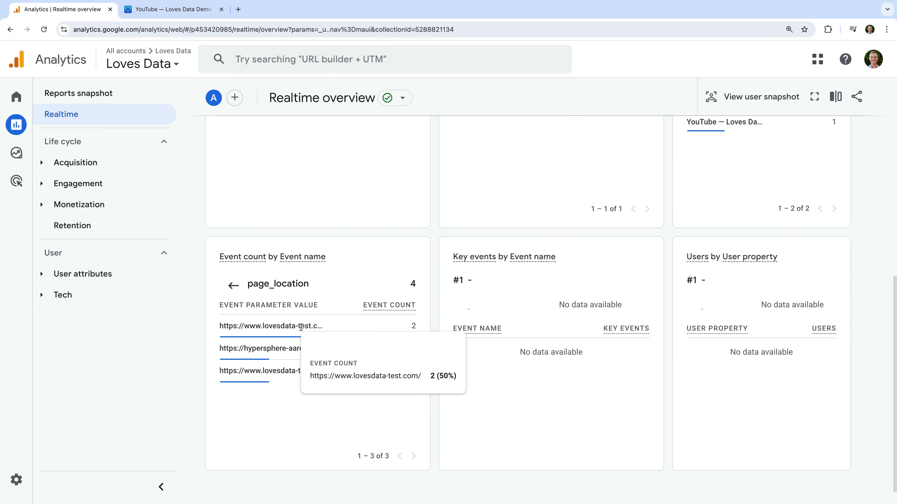
Review the empty Acquisition overview report, then go to the Admin settings.
{"action": "left_click", "coordinate": [119, 166]}
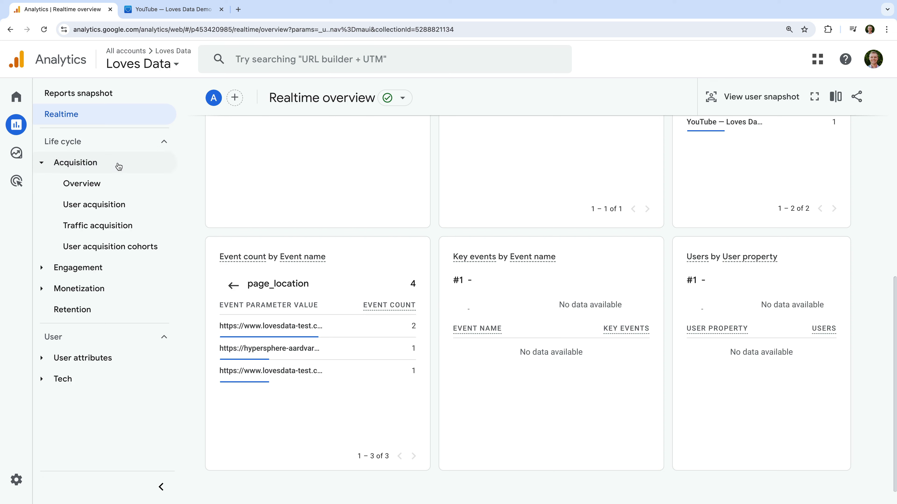
{"action": "left_click", "coordinate": [122, 190]}
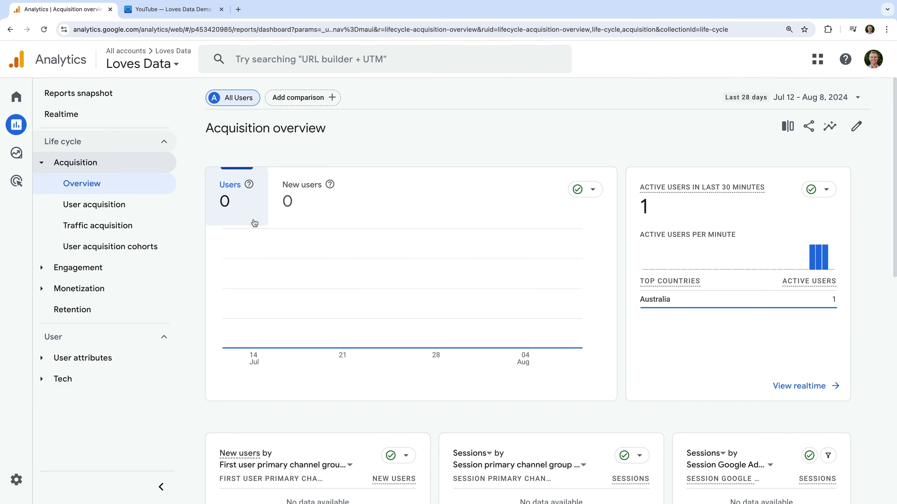
{"action": "scroll", "coordinate": [313, 223], "scroll_direction": "down", "scroll_amount": 2}
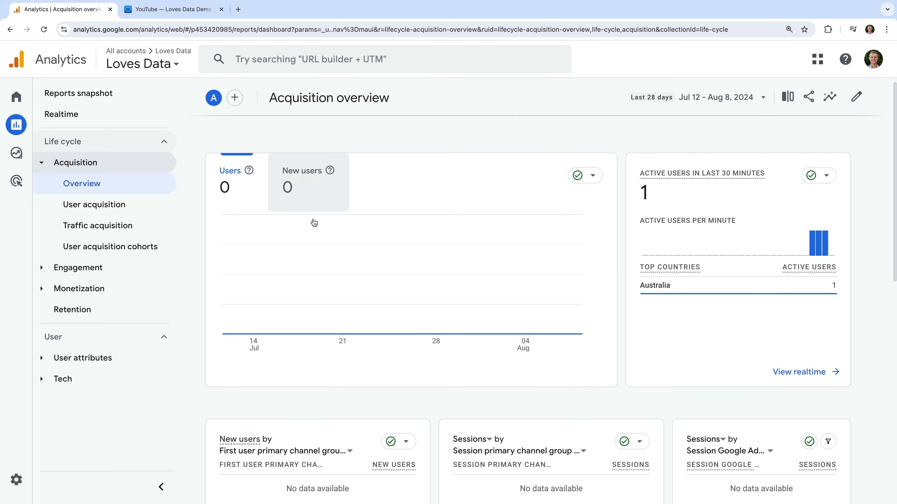
{"action": "scroll", "coordinate": [313, 223], "scroll_direction": "down", "scroll_amount": 6}
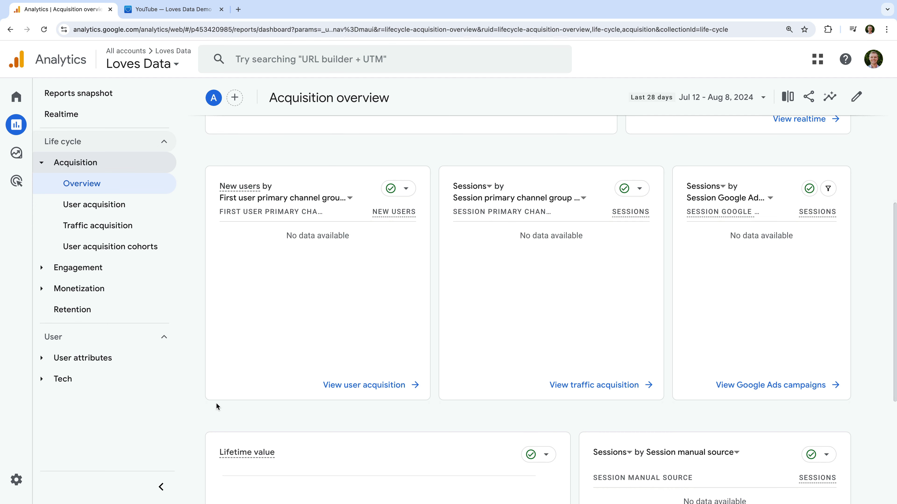
{"action": "left_click", "coordinate": [16, 484]}
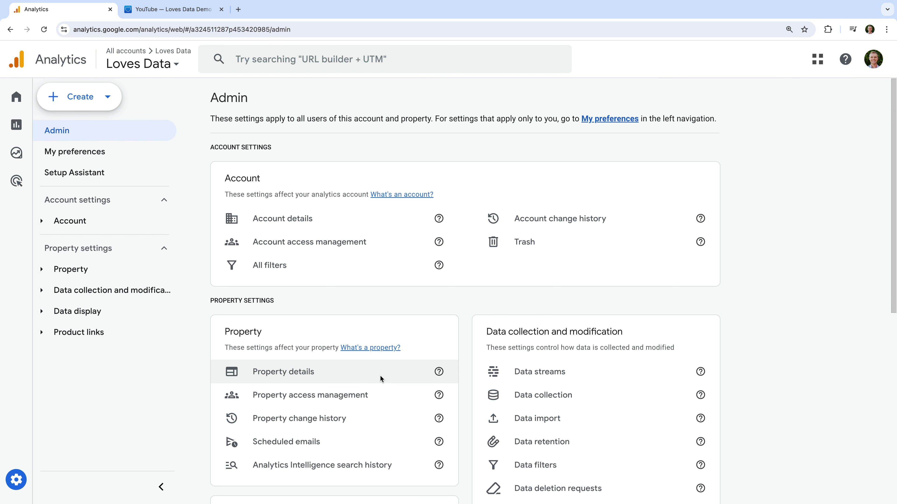
Open the Google Ads links page under Product links in Admin.
{"action": "scroll", "coordinate": [381, 374], "scroll_direction": "down", "scroll_amount": 10}
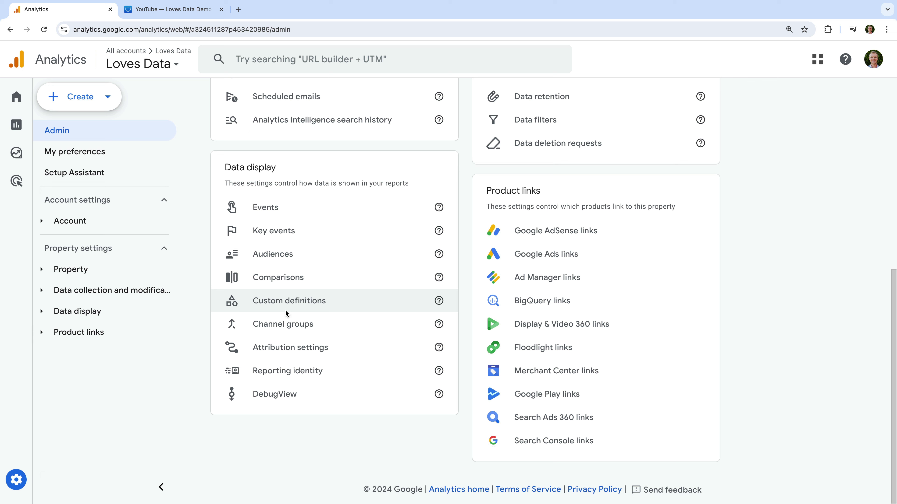
{"action": "left_click", "coordinate": [130, 335]}
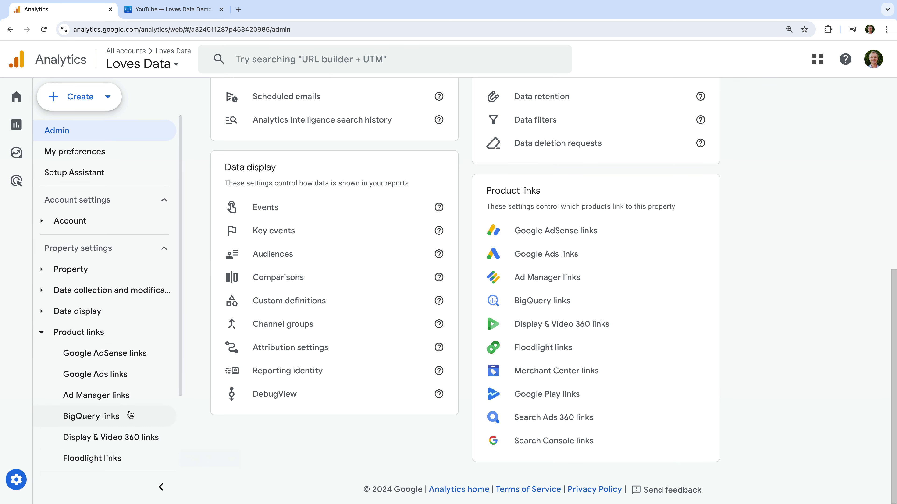
{"action": "left_click", "coordinate": [130, 376]}
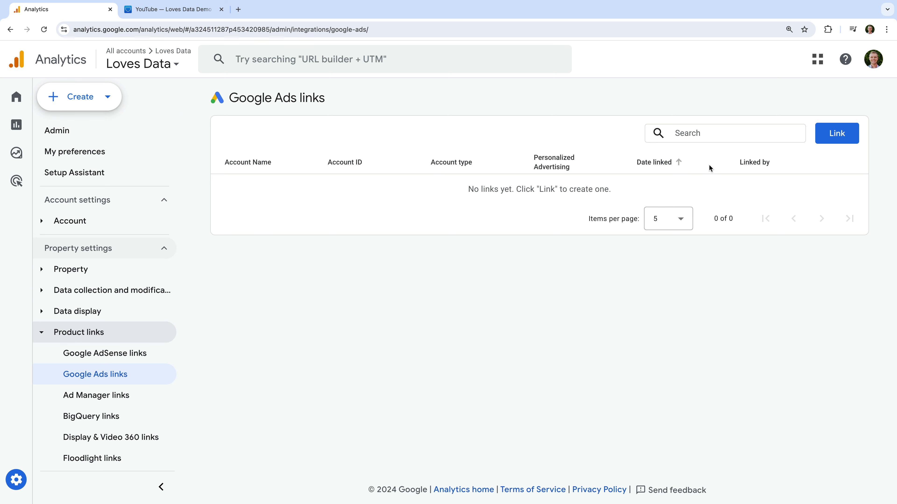
Create a Google Ads link to the Loves Data Demo account with default settings and submit it.
{"action": "left_click", "coordinate": [839, 141]}
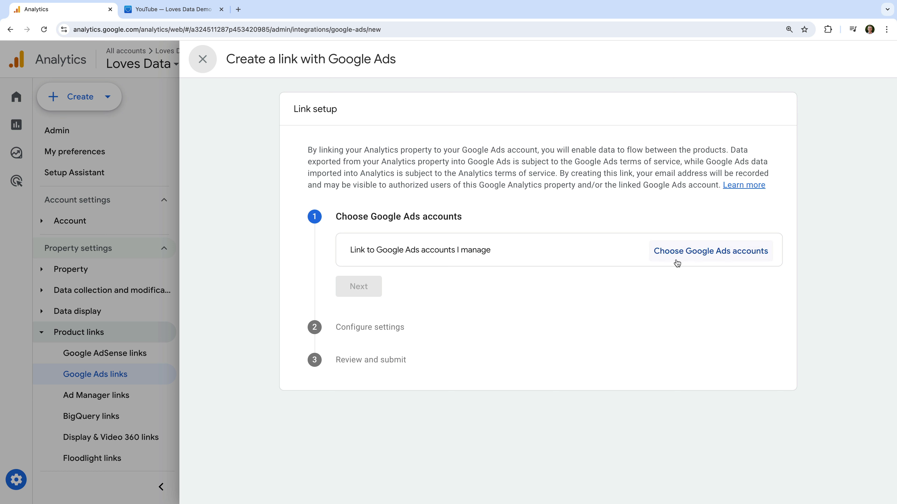
{"action": "left_click", "coordinate": [697, 259]}
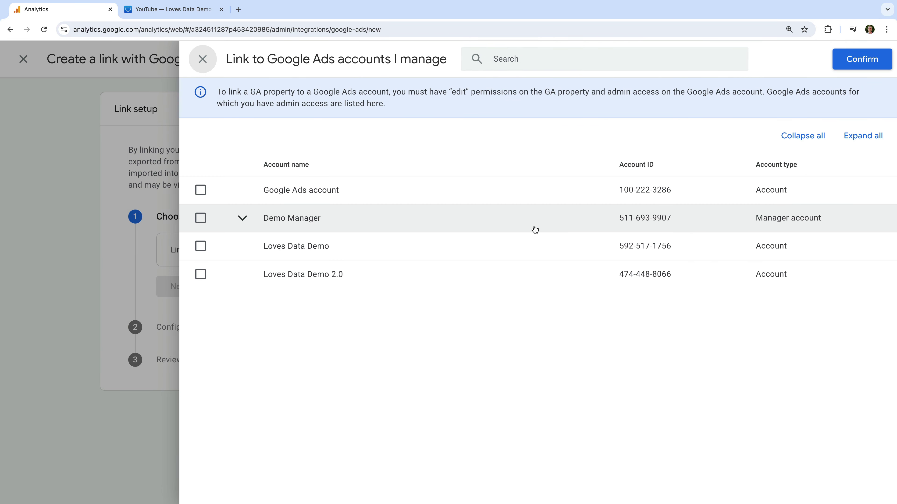
{"action": "left_click", "coordinate": [206, 247]}
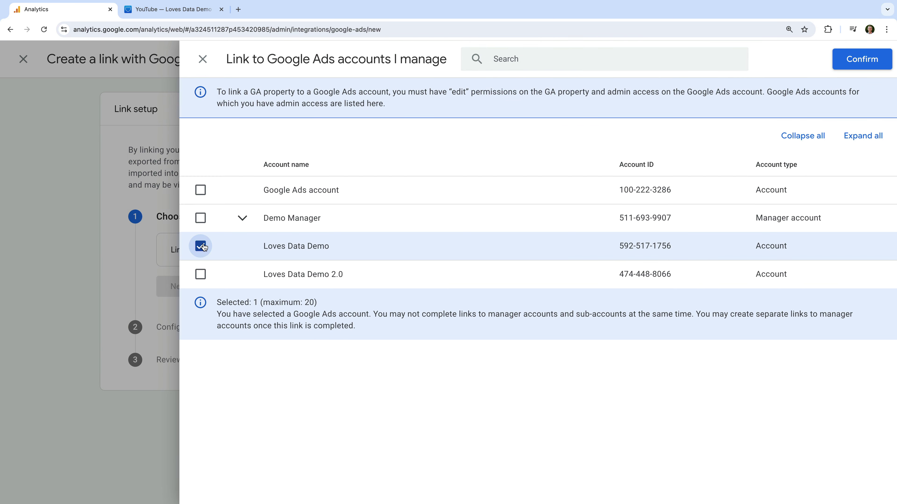
{"action": "left_click", "coordinate": [869, 60]}
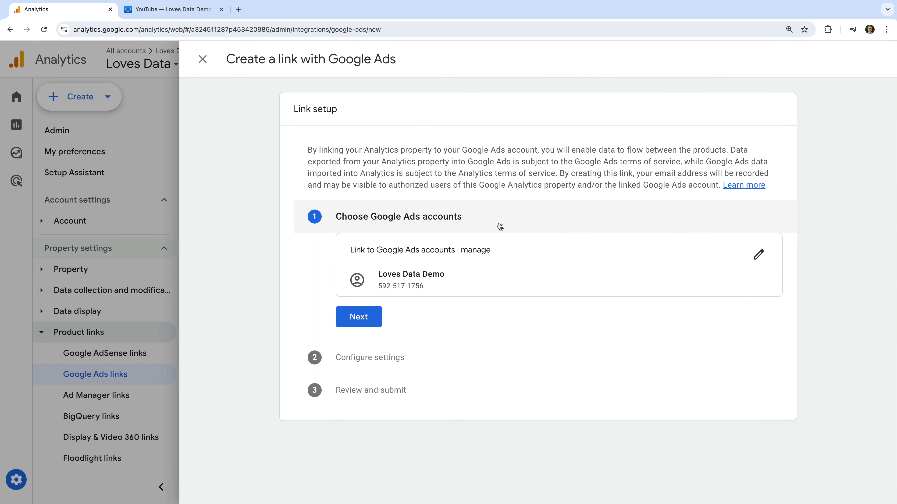
{"action": "left_click", "coordinate": [374, 317]}
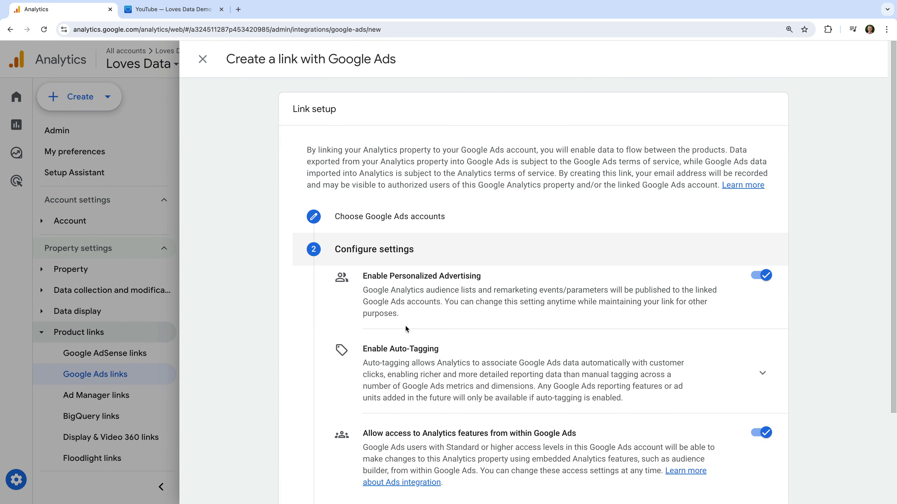
{"action": "scroll", "coordinate": [432, 345], "scroll_direction": "down", "scroll_amount": 3}
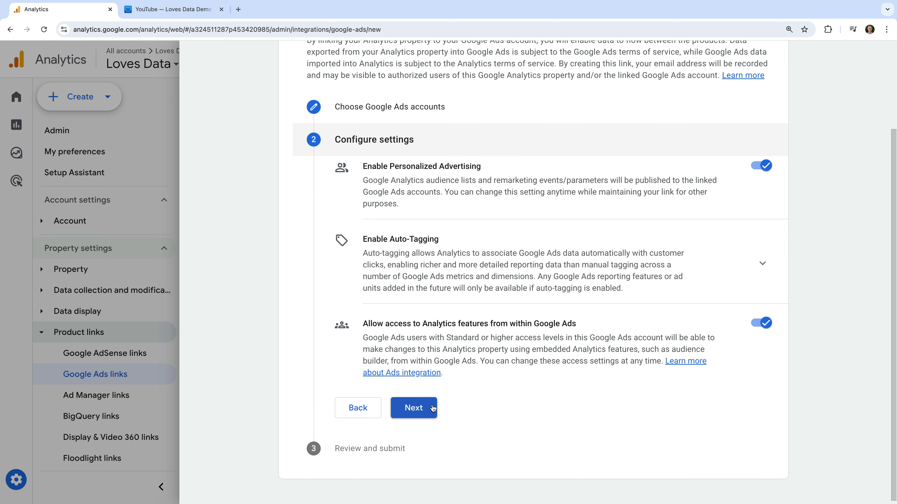
{"action": "left_click", "coordinate": [414, 414]}
{"action": "scroll", "coordinate": [433, 409], "scroll_direction": "down", "scroll_amount": 4}
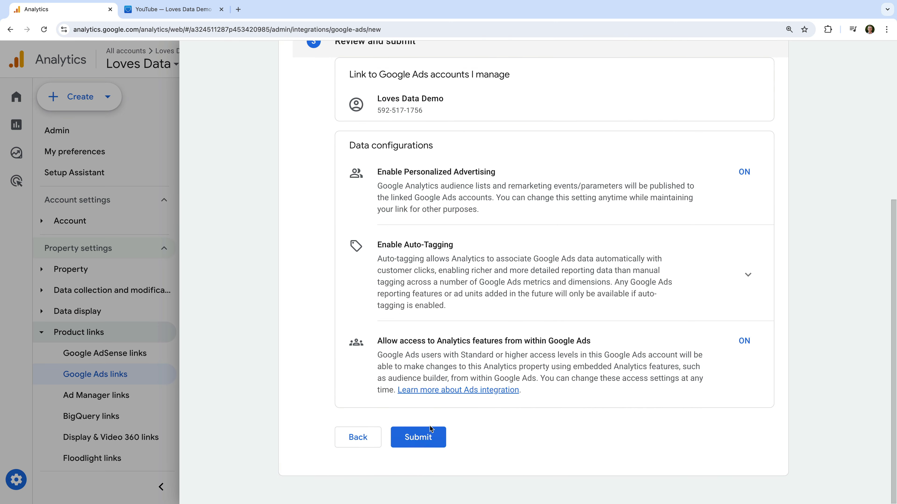
{"action": "left_click", "coordinate": [438, 440]}
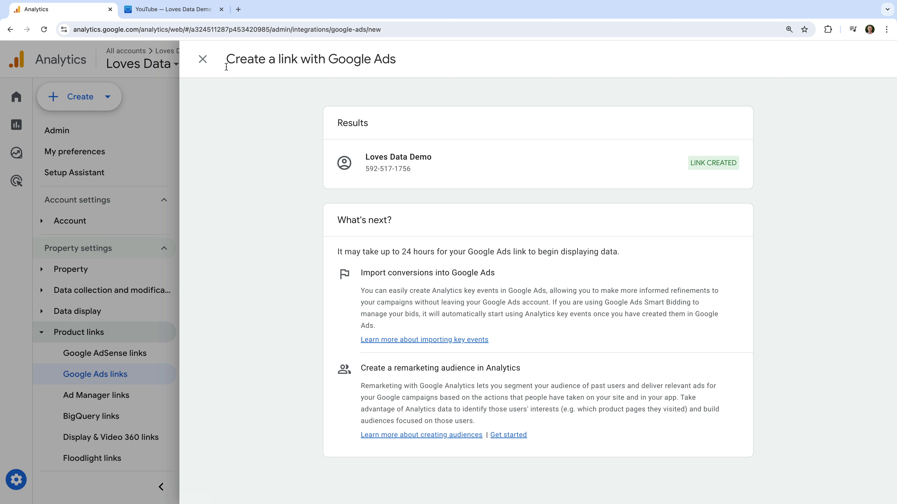
{"action": "left_click", "coordinate": [204, 60]}
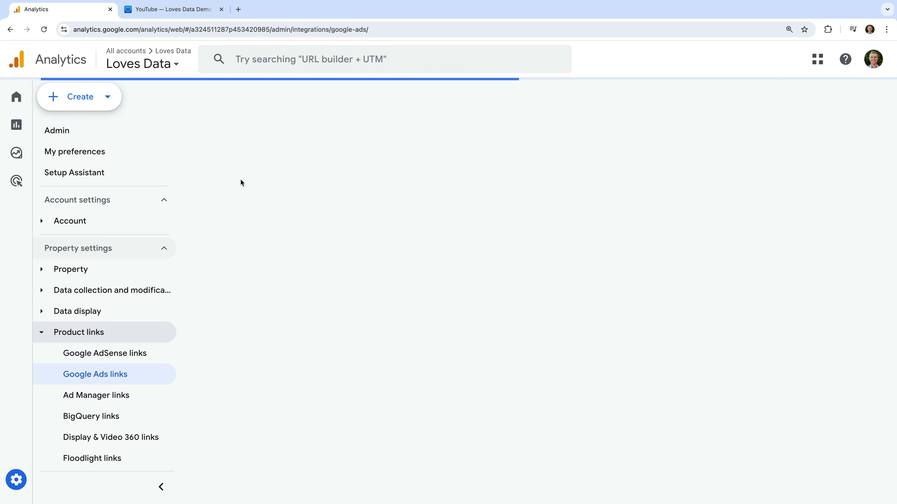
Open the Search Console links page in Admin and start a new link.
{"action": "scroll", "coordinate": [136, 376], "scroll_direction": "down", "scroll_amount": 3}
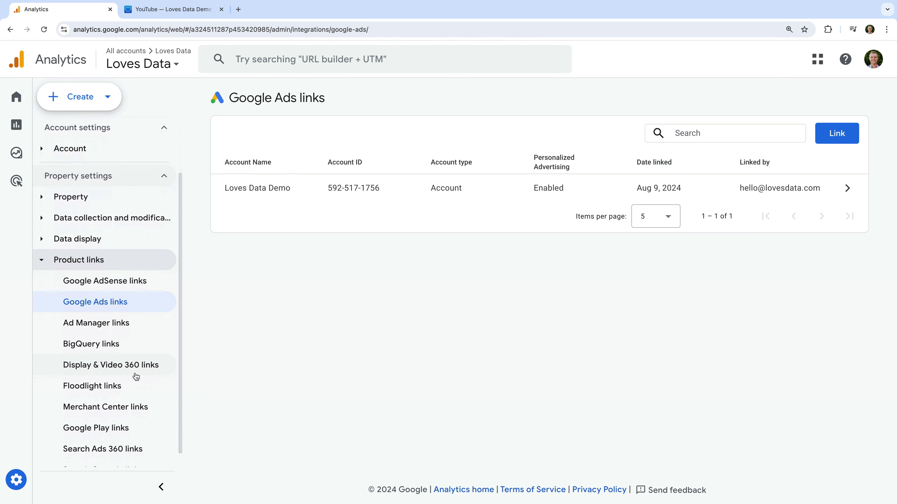
{"action": "left_click", "coordinate": [125, 455]}
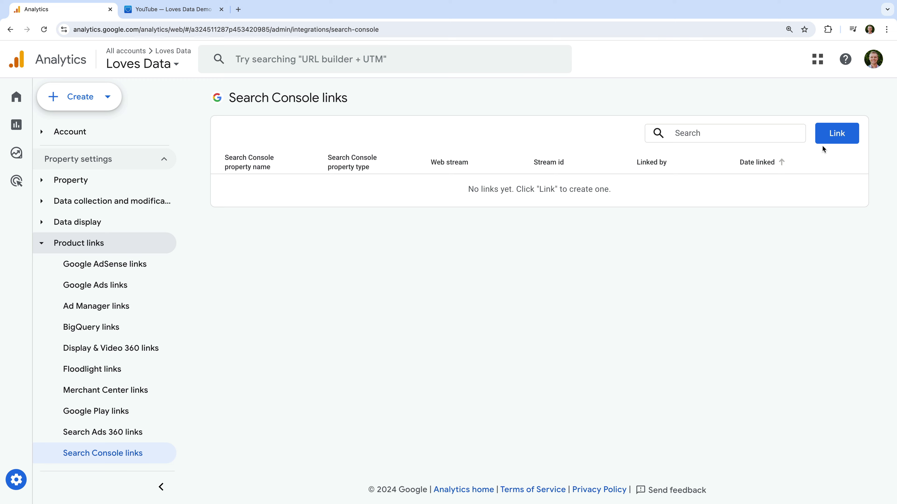
{"action": "left_click", "coordinate": [834, 138]}
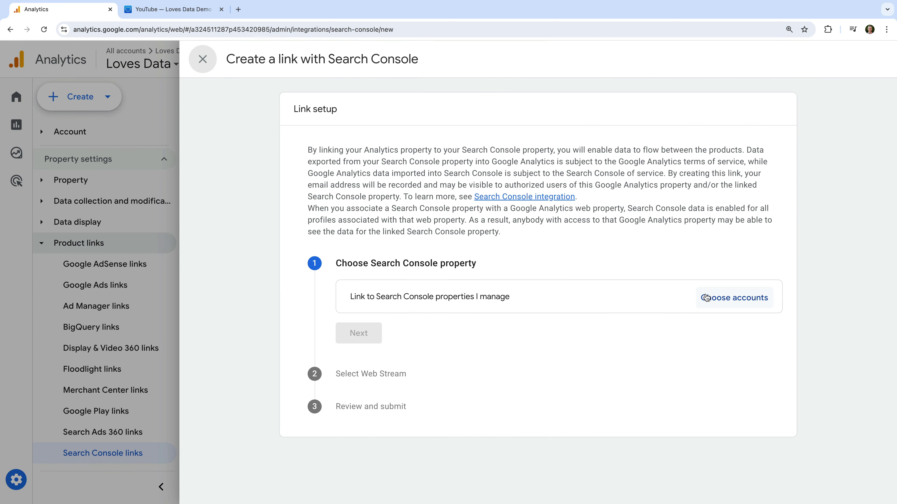
Choose lovesdata-test.com as the Search Console property to link.
{"action": "left_click", "coordinate": [731, 301]}
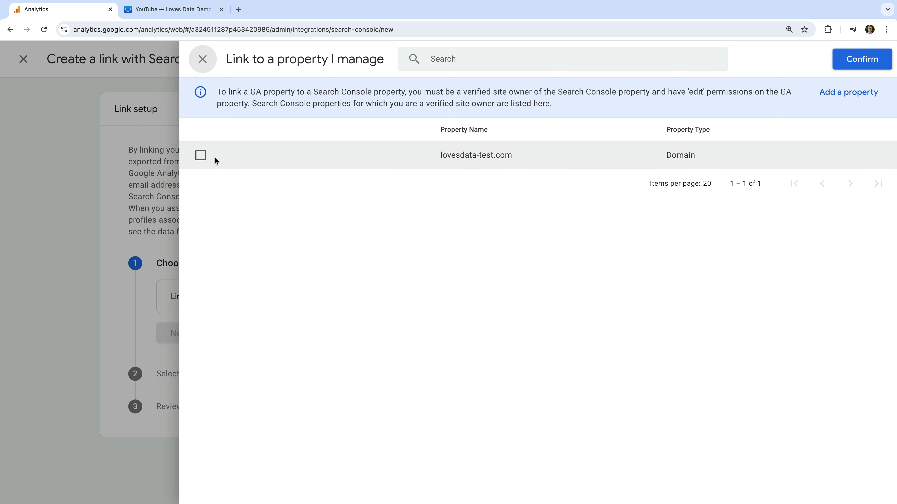
{"action": "left_click", "coordinate": [200, 155]}
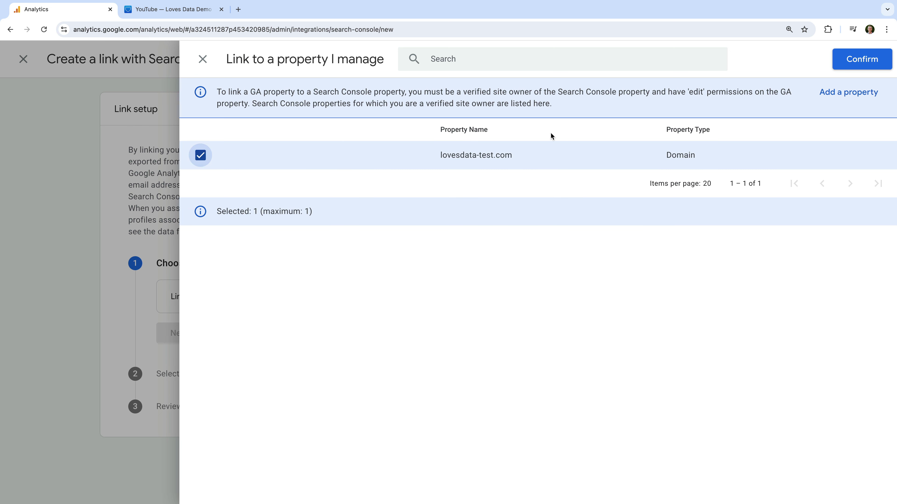
{"action": "left_click", "coordinate": [858, 62]}
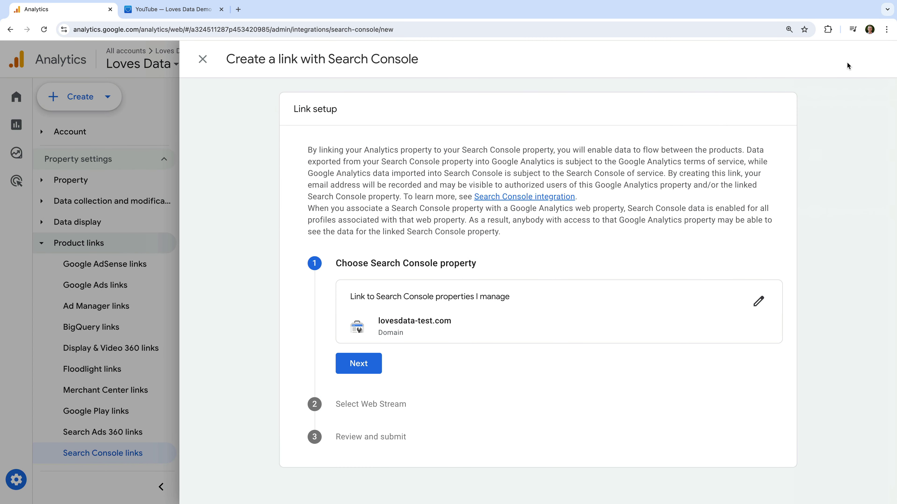
{"action": "left_click", "coordinate": [359, 368]}
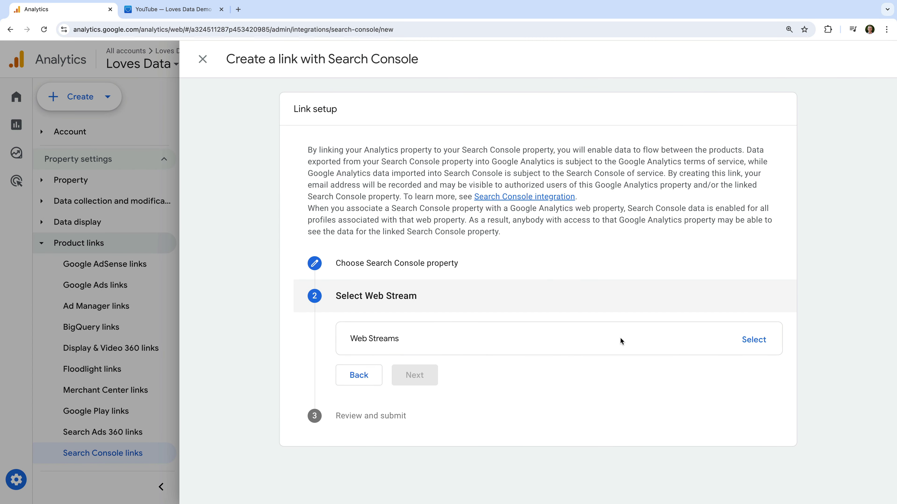
Select the Loves Data Website web stream and submit the Search Console link.
{"action": "left_click", "coordinate": [751, 344]}
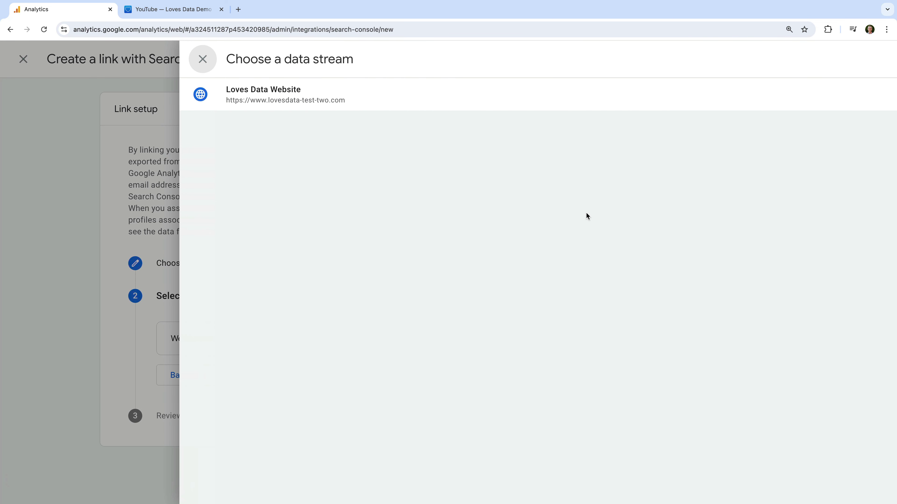
{"action": "left_click", "coordinate": [396, 99]}
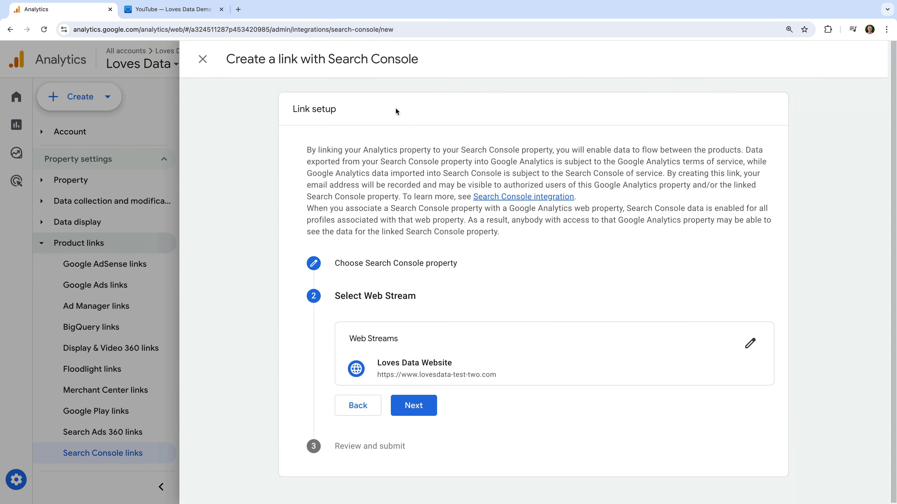
{"action": "left_click", "coordinate": [418, 405]}
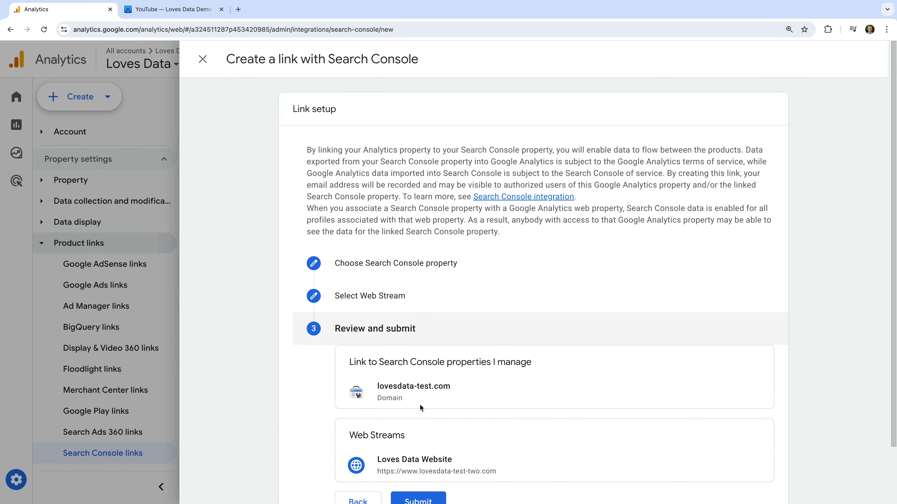
{"action": "scroll", "coordinate": [420, 406], "scroll_direction": "down", "scroll_amount": 2}
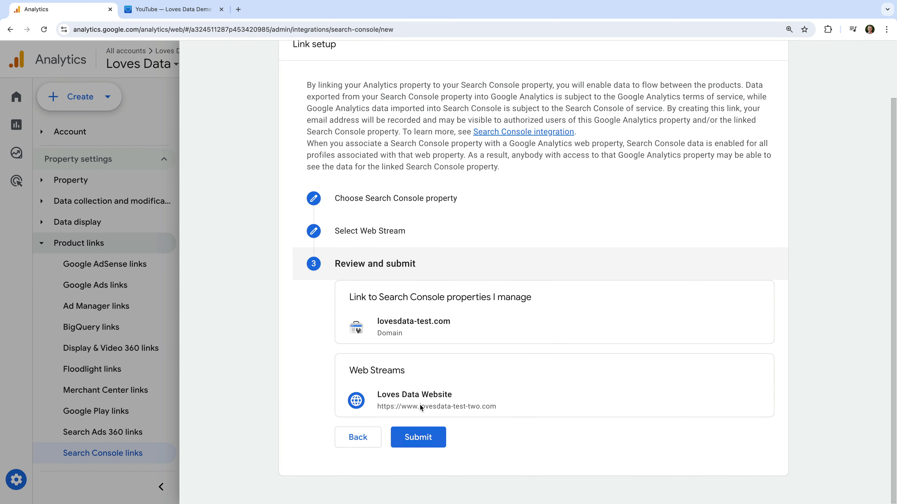
{"action": "left_click", "coordinate": [430, 440]}
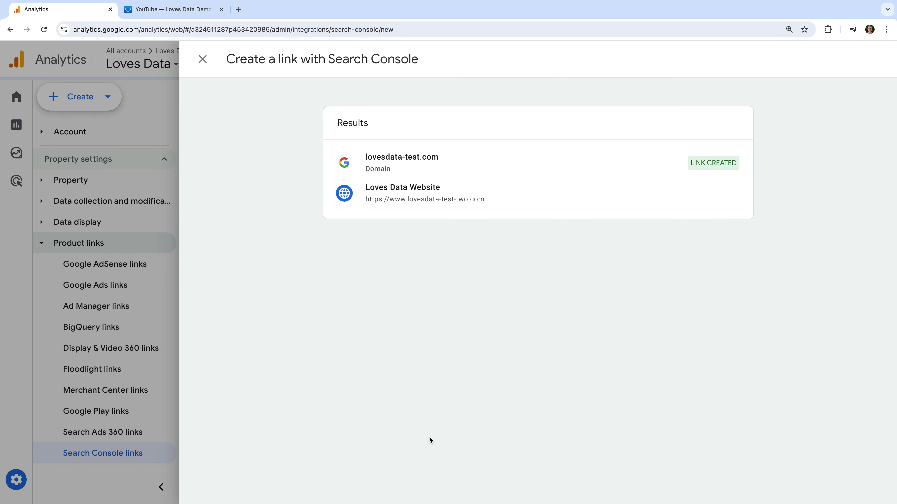